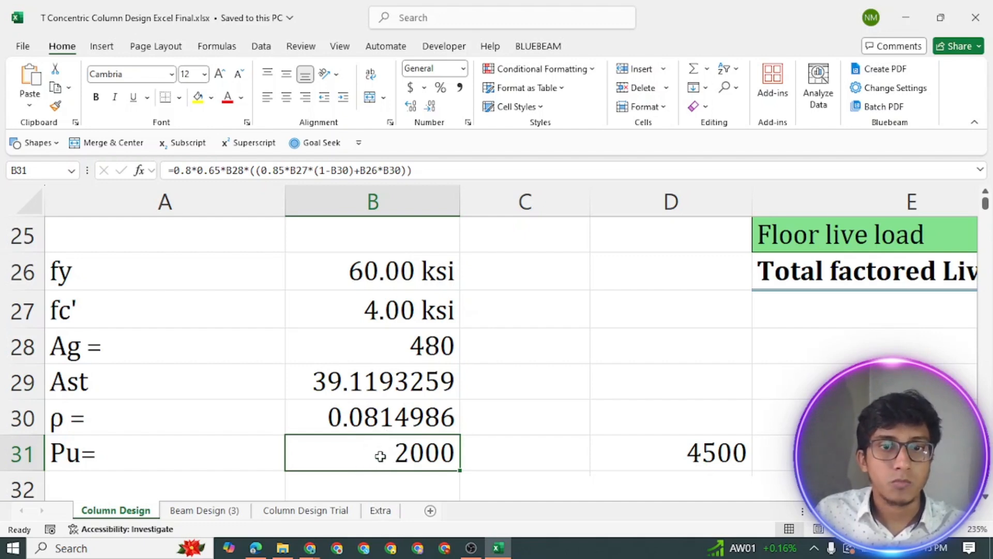
Step: Examine the Pu formula in B31, the steel ratio ρ in B30 that it depends on, and the target load in D31
left_click(388, 415)
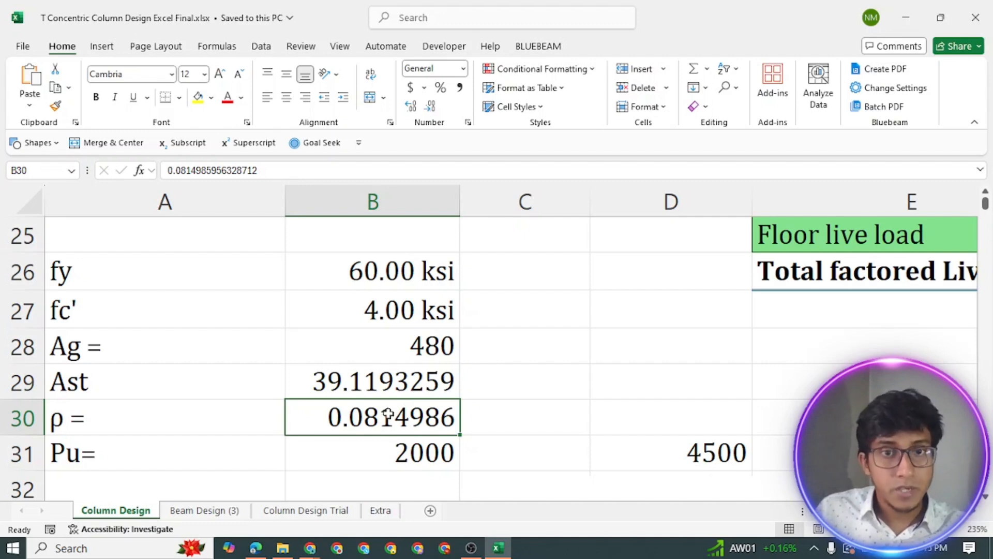
left_click(399, 453)
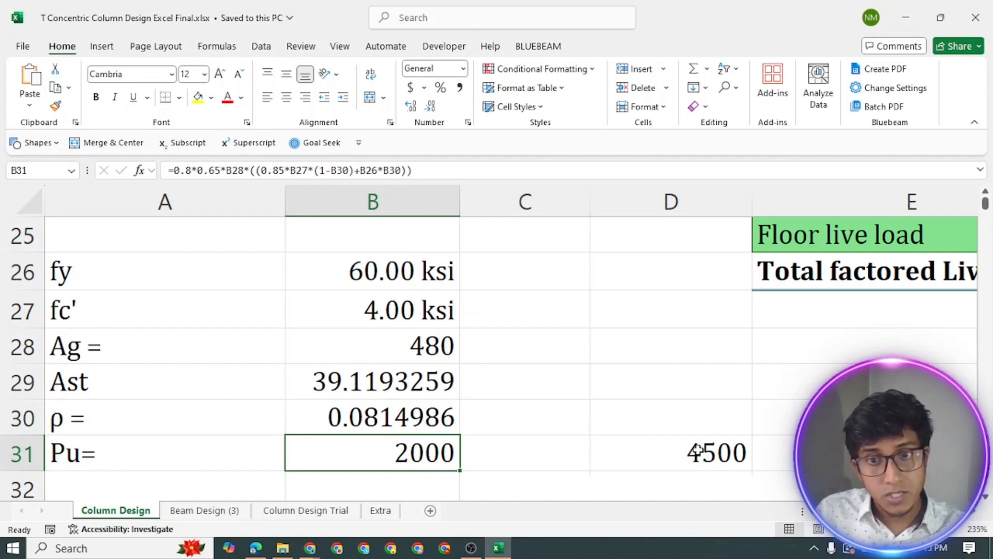
left_click(725, 450)
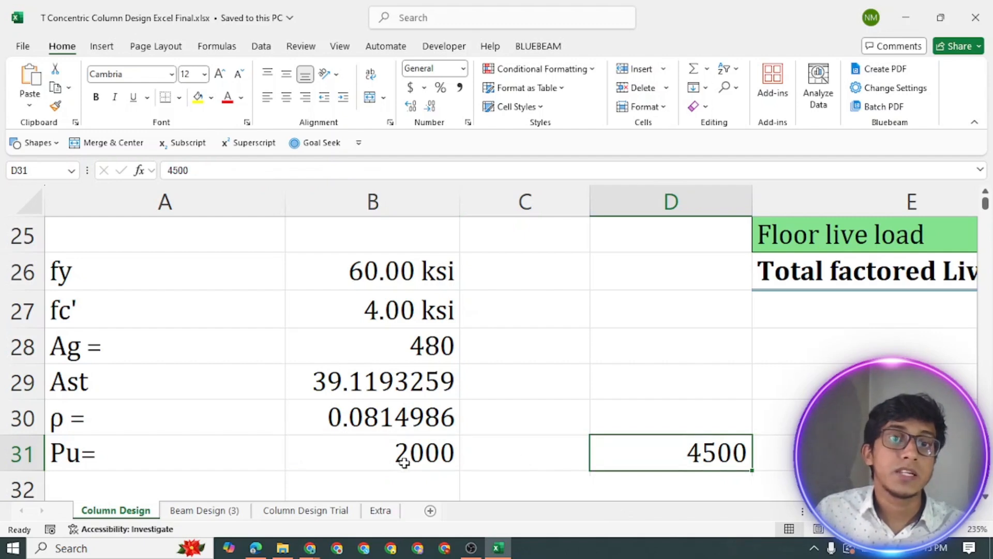
left_click(380, 451)
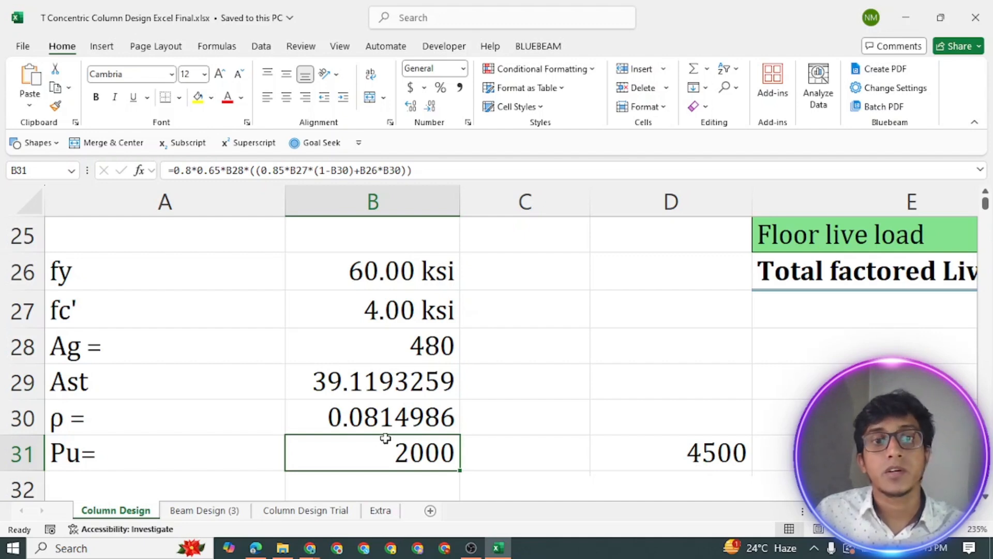
left_click(392, 418)
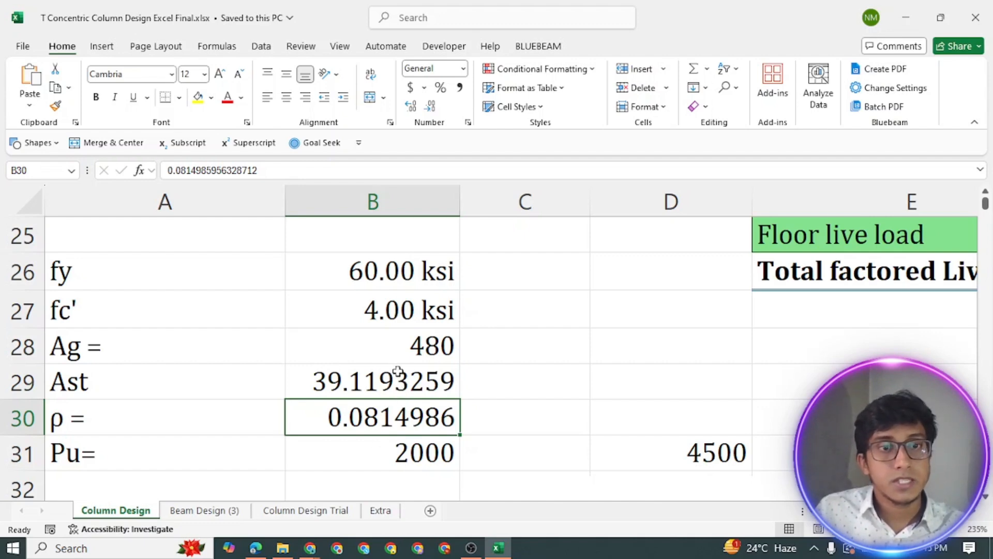
left_click(381, 455)
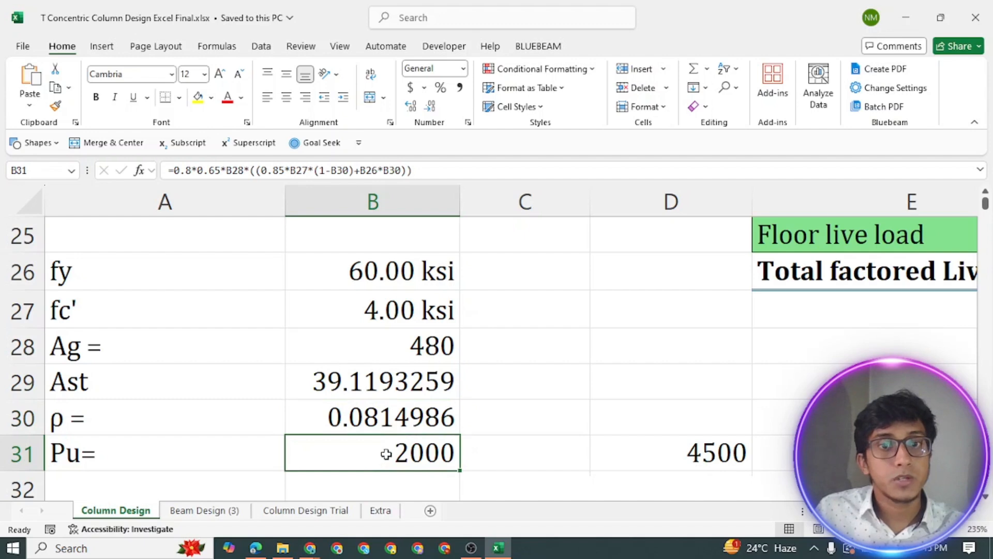
double_click(387, 458)
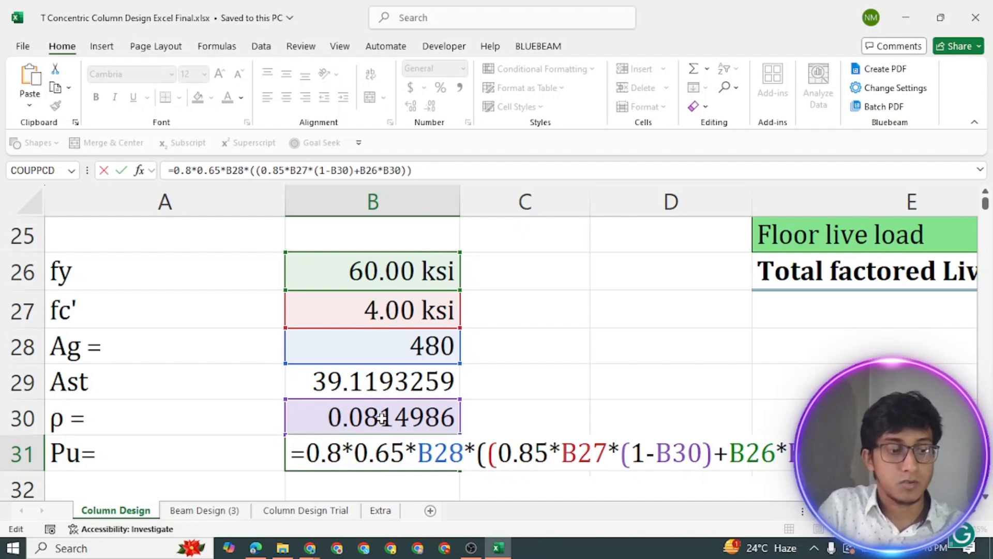
key("ctrl+Return")
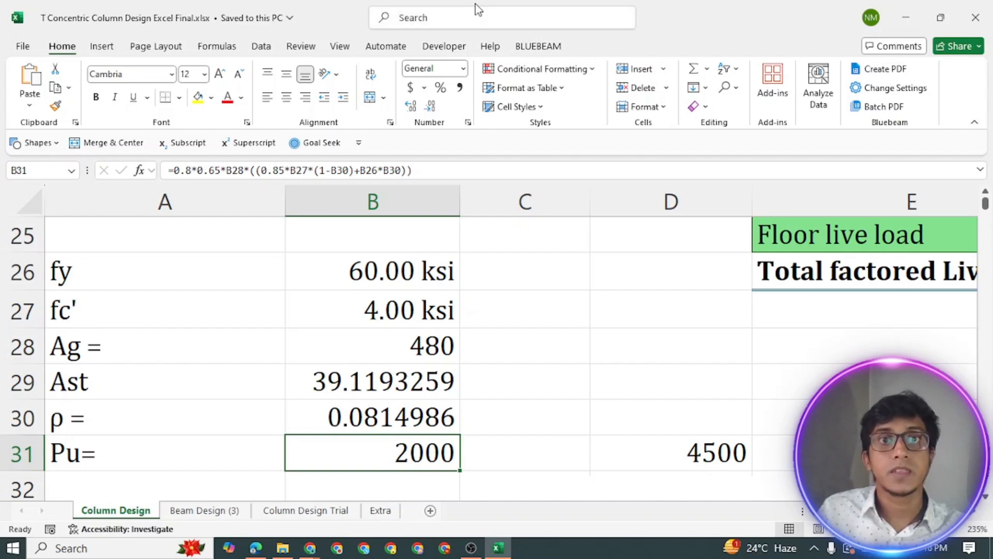
Step: Start a Goal Seek what-if analysis with the Pu cell B31 as the set cell
left_click(251, 46)
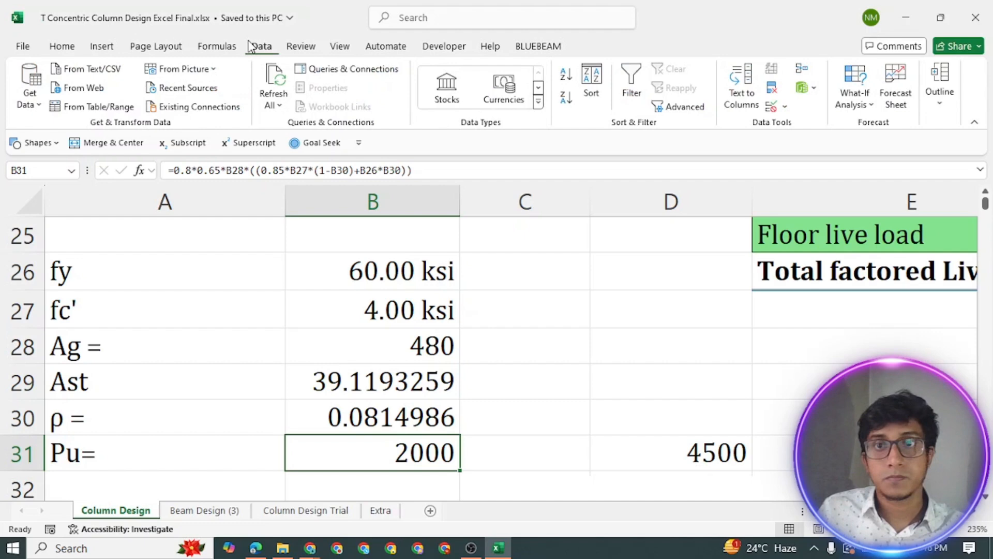
left_click(862, 105)
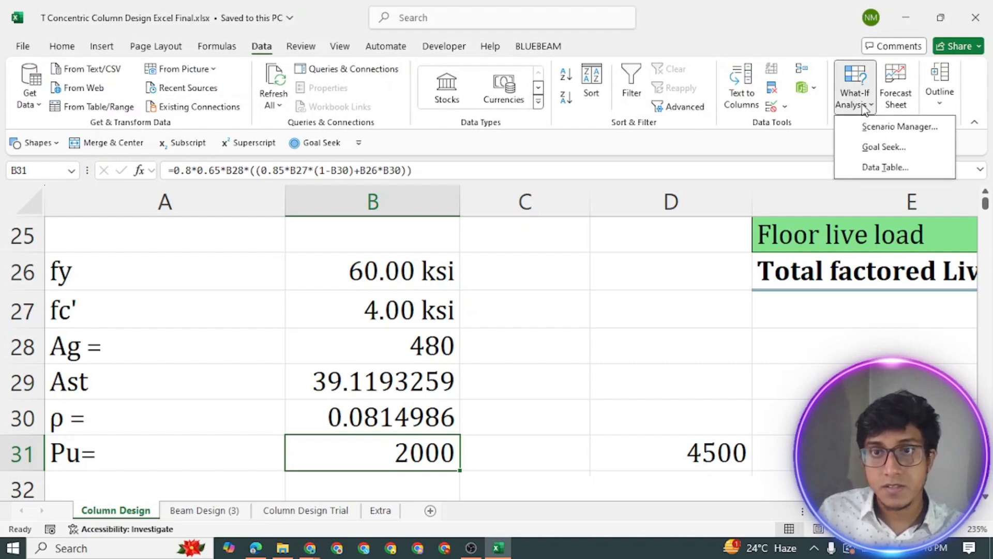
left_click(873, 149)
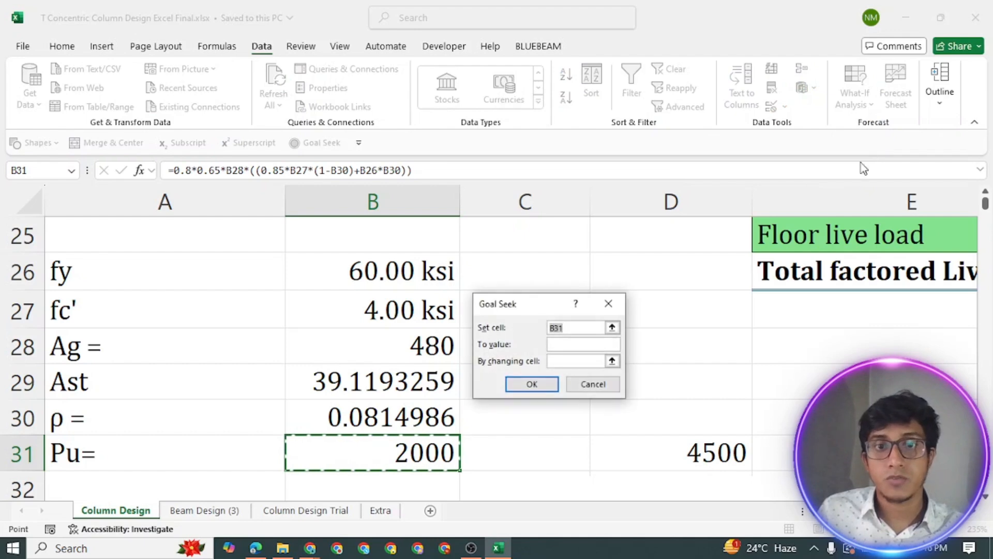
left_click_drag(541, 309, 594, 306)
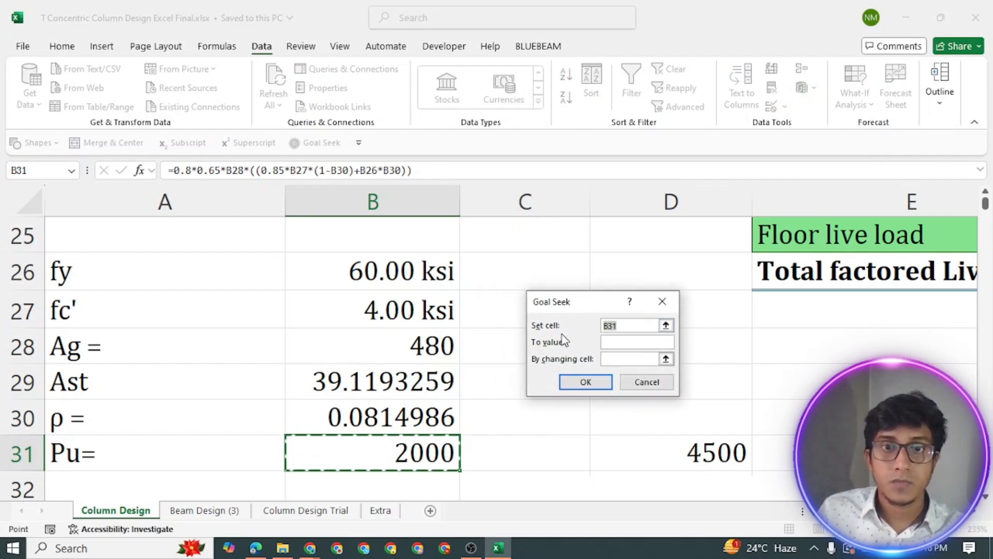
left_click(666, 325)
left_click(403, 464)
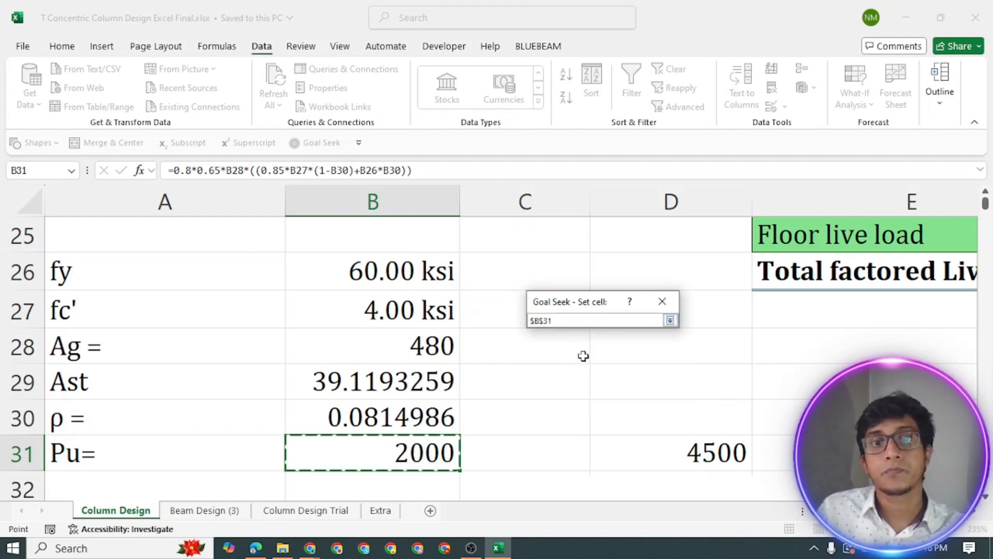
key("Return")
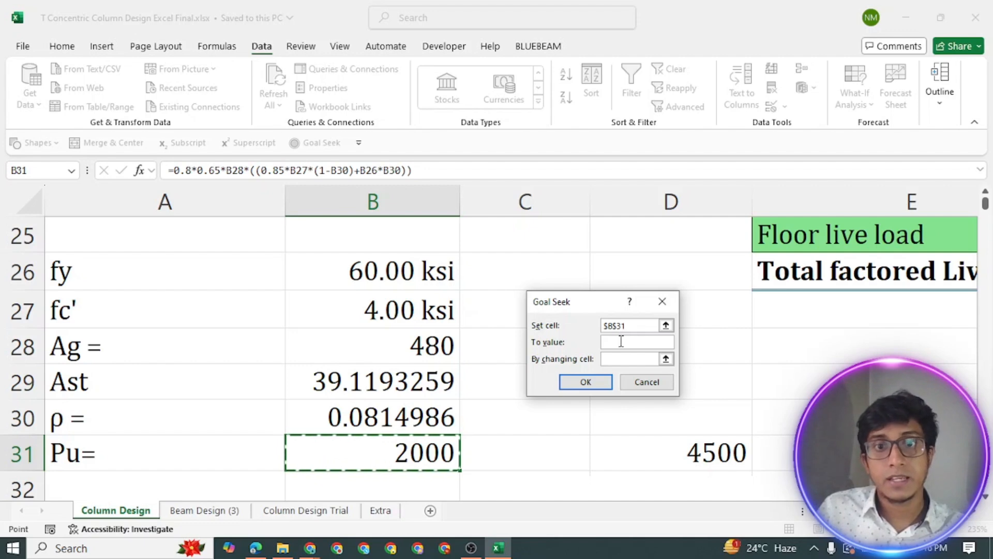
Step: Goal seek Pu to a value of 4500 by changing the ρ cell B30, and keep the solution
left_click(621, 341)
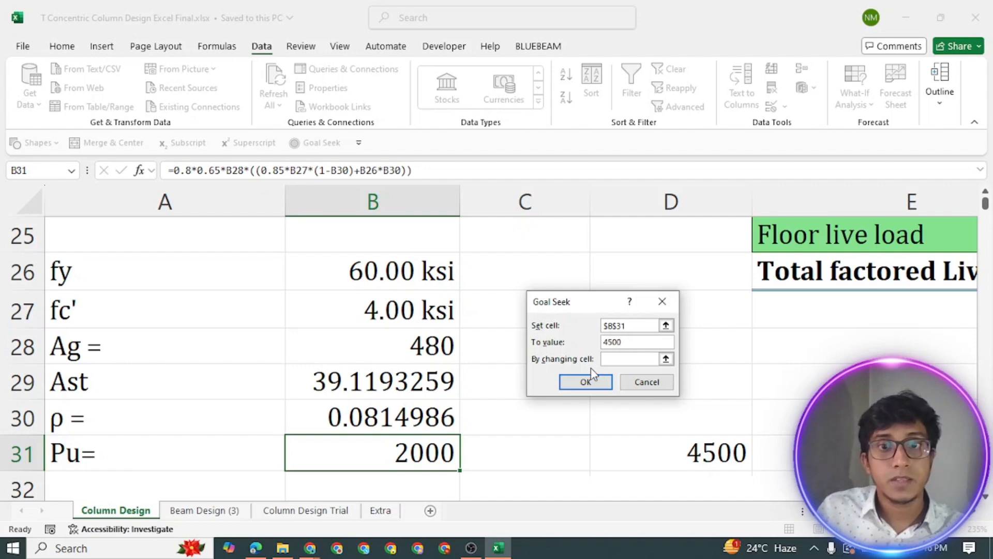
left_click(666, 359)
left_click(366, 411)
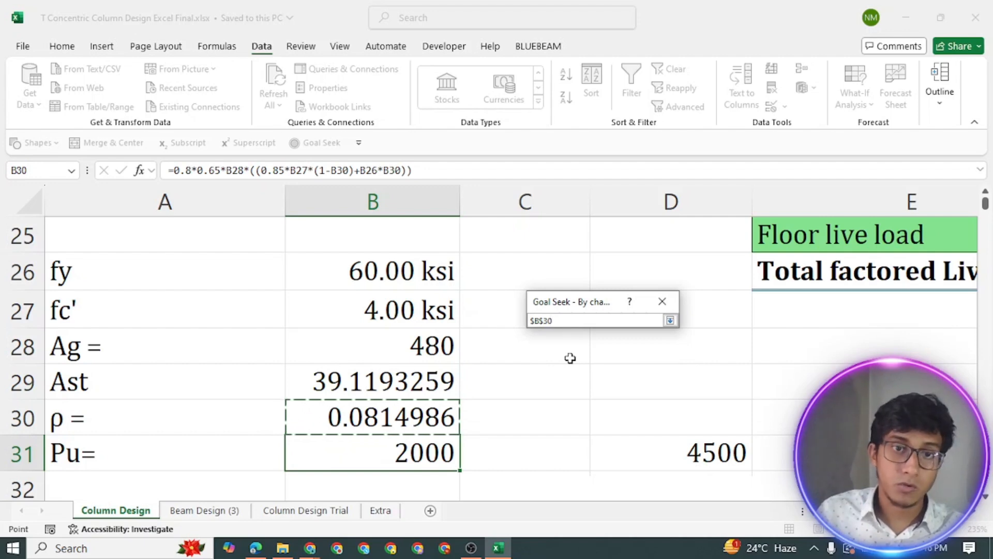
key("Return")
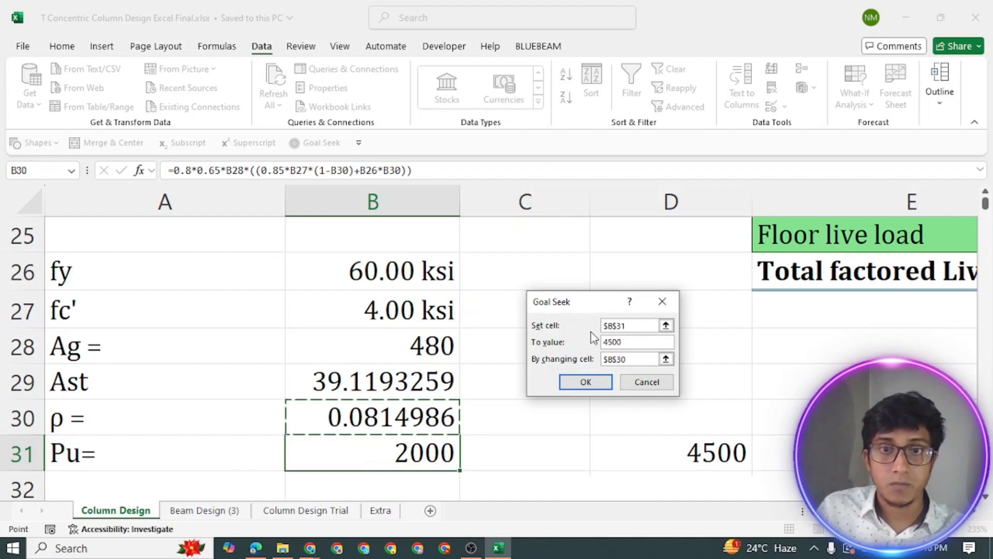
left_click(586, 379)
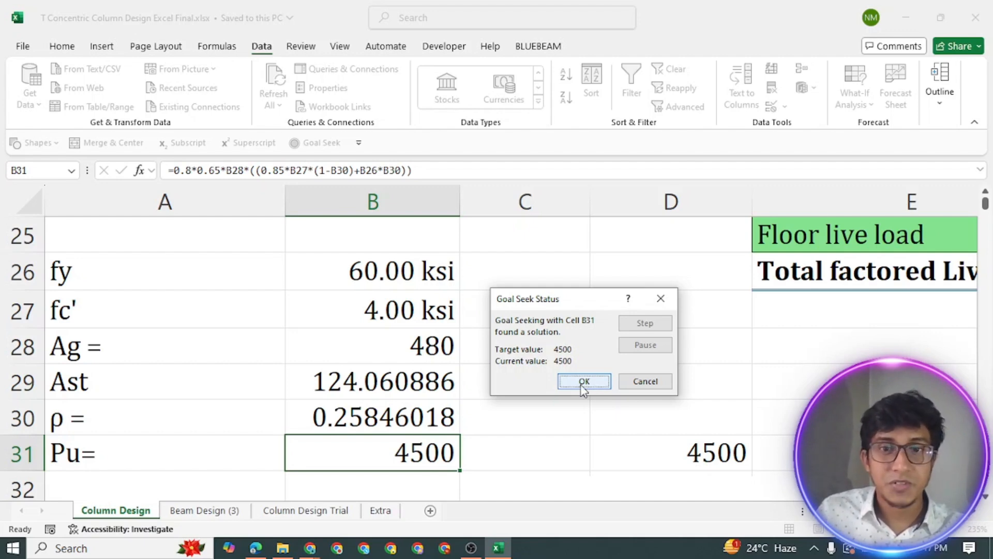
left_click(583, 383)
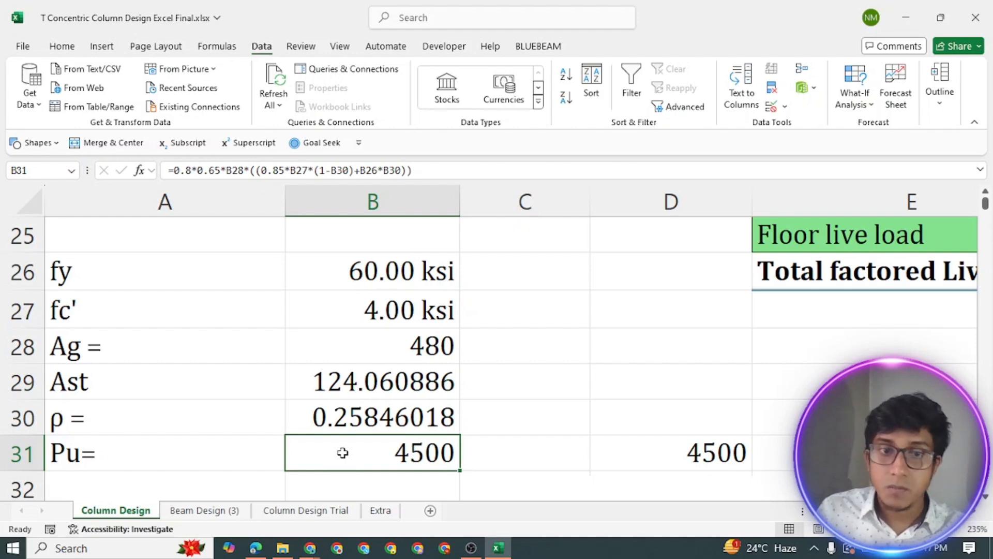
left_click(350, 415)
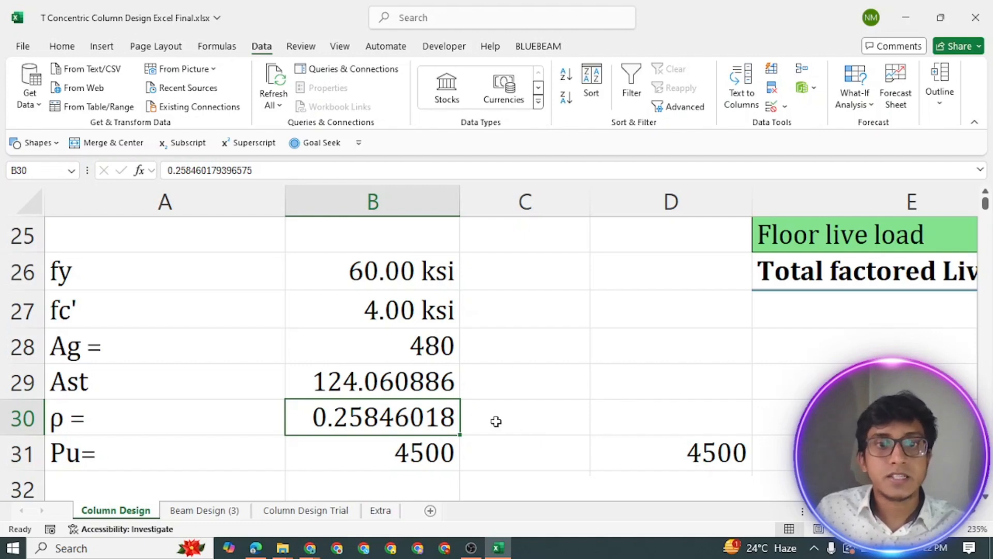
Step: On the Beam Design (3) sheet, review the +ve moment row of the a Check table from Assumed, a through As
left_click(225, 511)
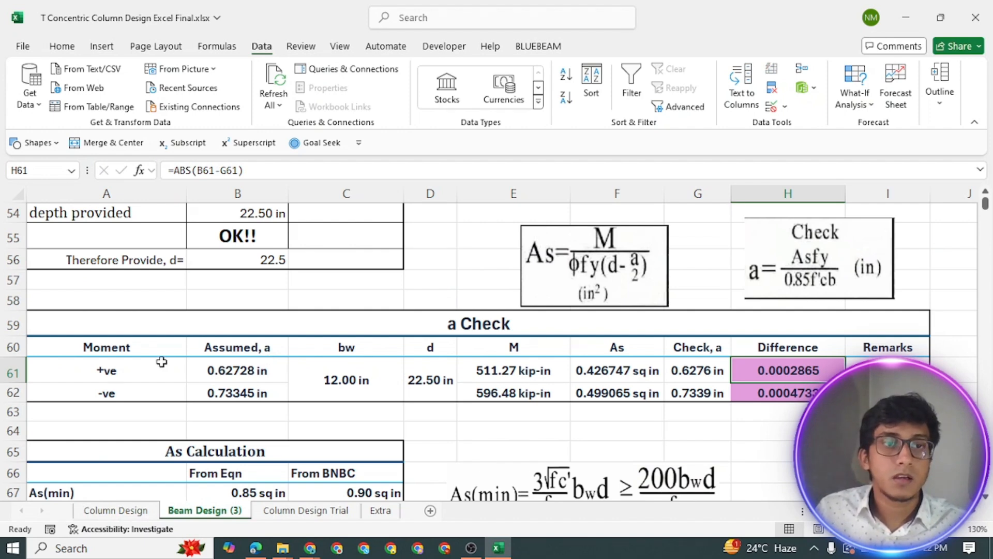
left_click(41, 369)
left_click_drag(228, 359, 879, 393)
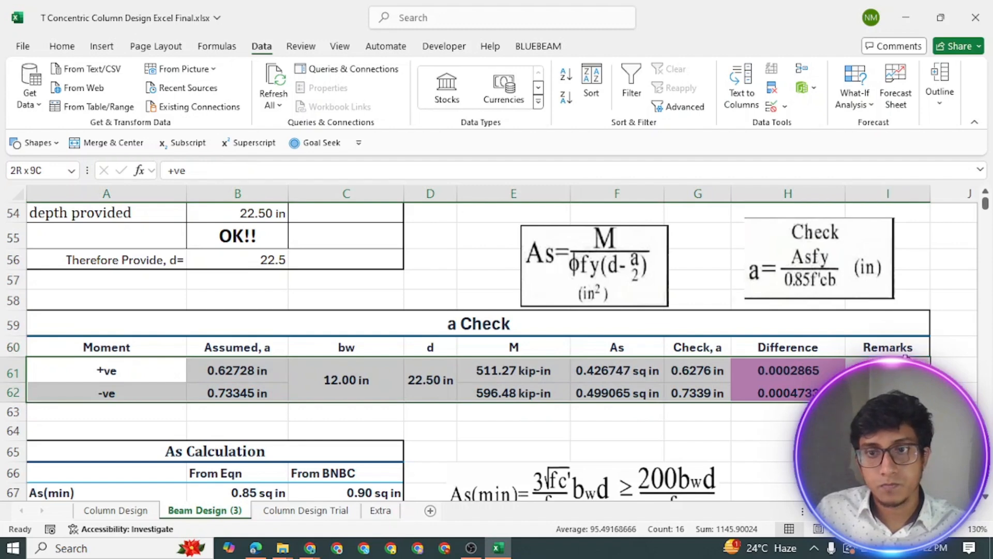
left_click_drag(910, 364, 910, 366)
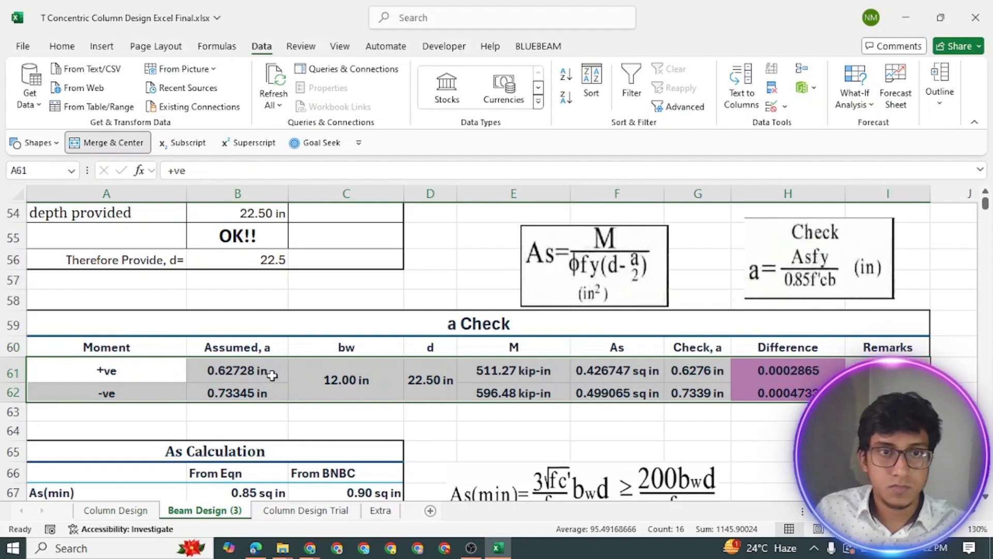
left_click(73, 376)
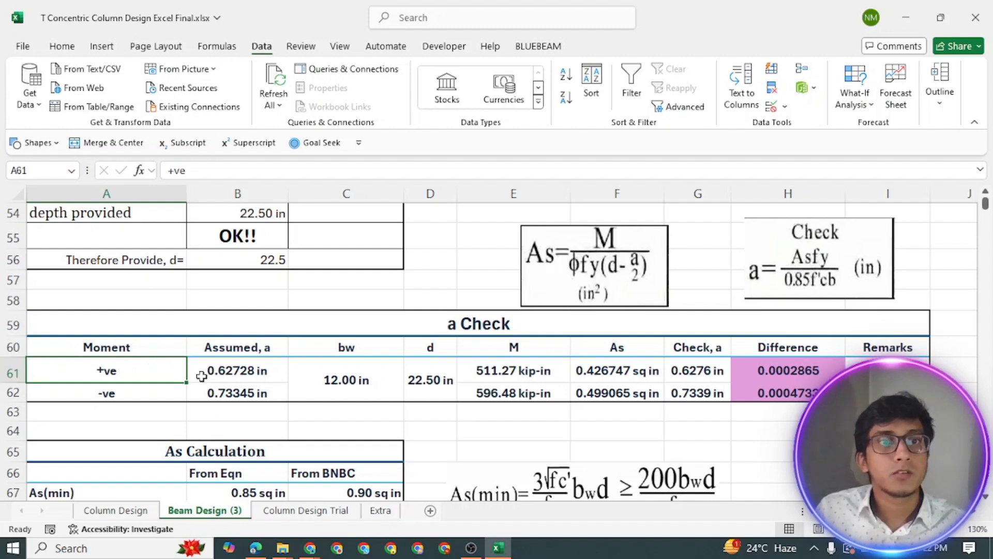
left_click(260, 370)
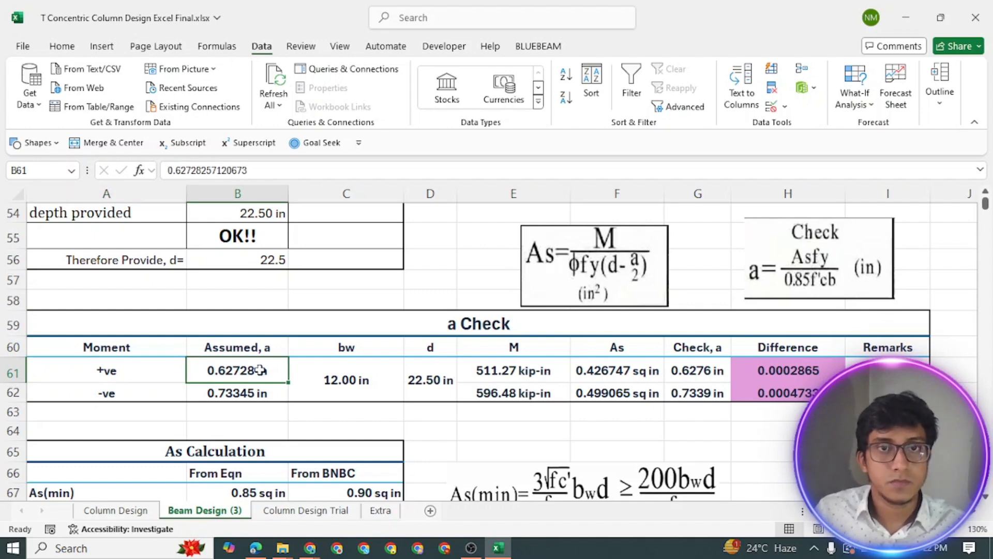
left_click(348, 377)
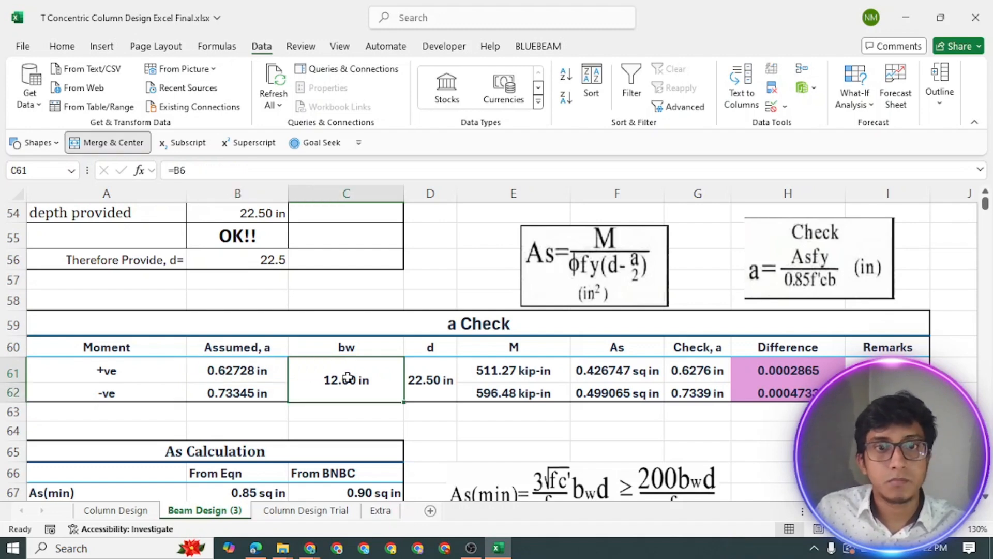
left_click(420, 377)
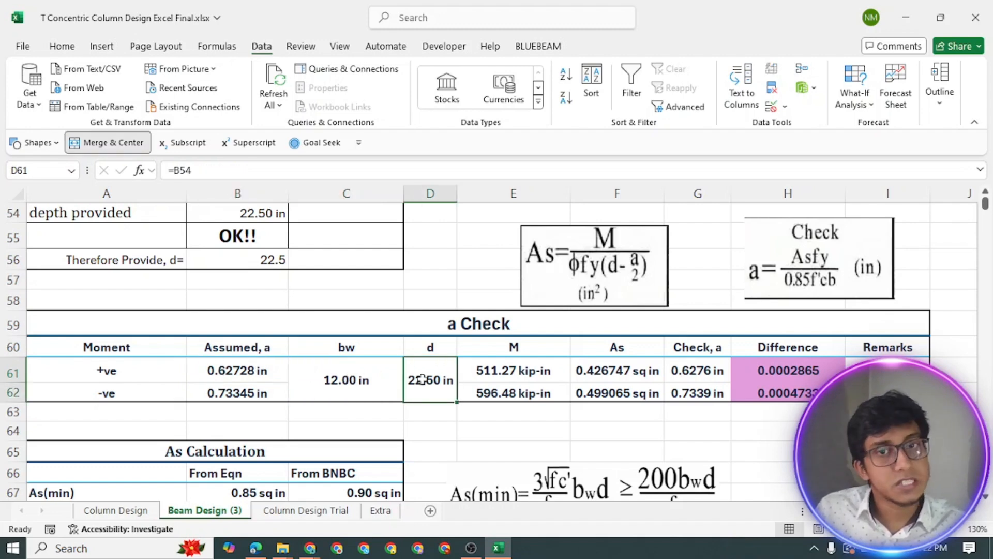
left_click(531, 371)
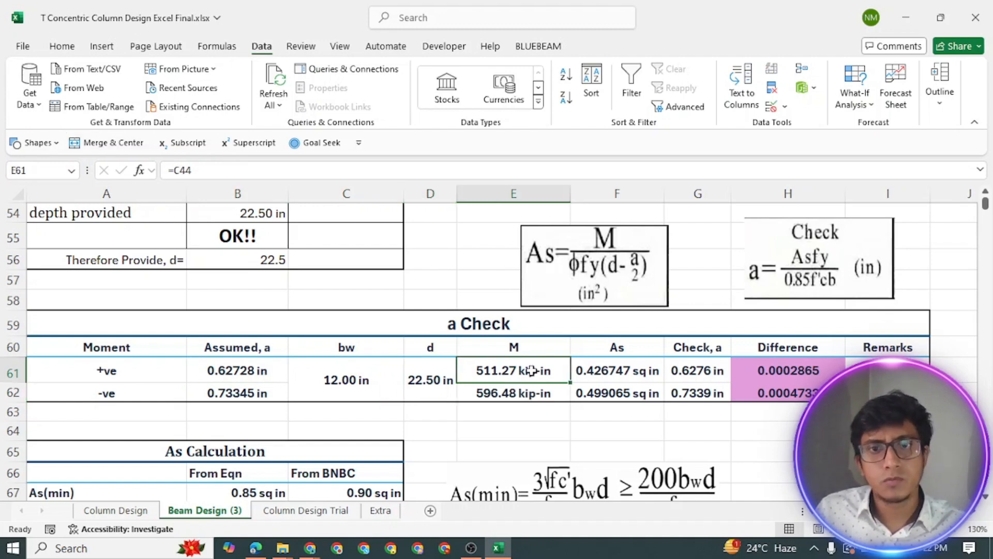
left_click(608, 370)
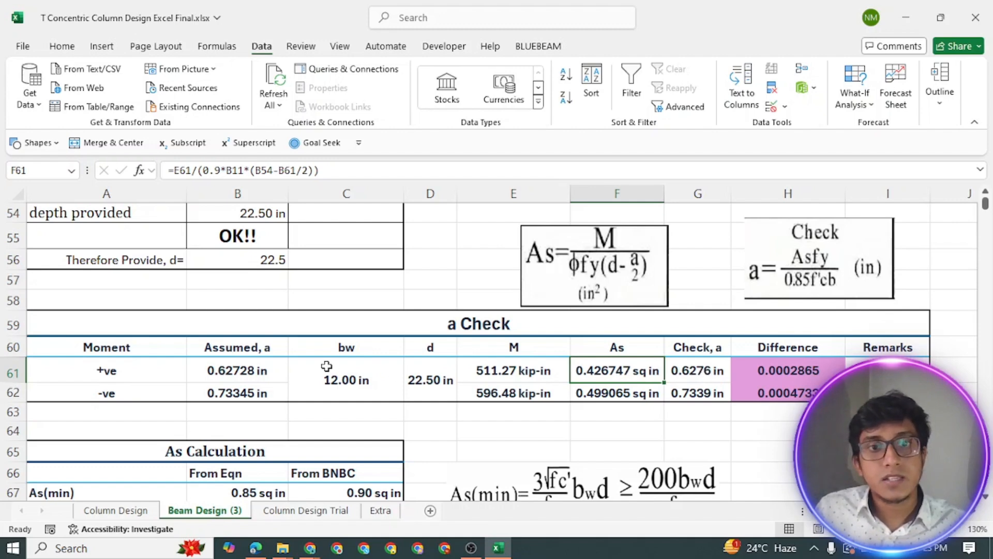
Step: Compare the +ve row's Assumed, a in B61 with the Check, a formula in G61, tracing the bw to As cells between them
left_click_drag(329, 368, 614, 365)
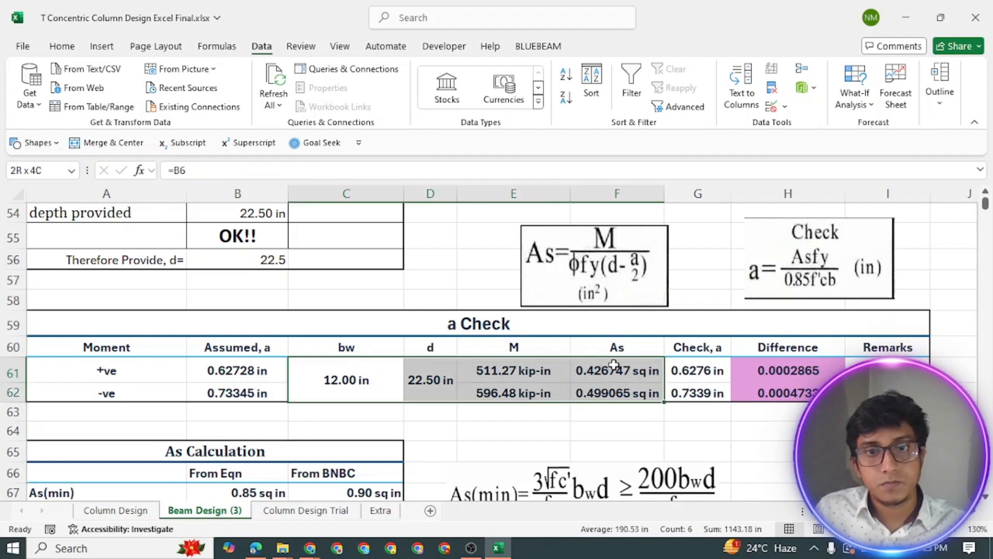
left_click(233, 370)
left_click_drag(308, 370, 624, 366)
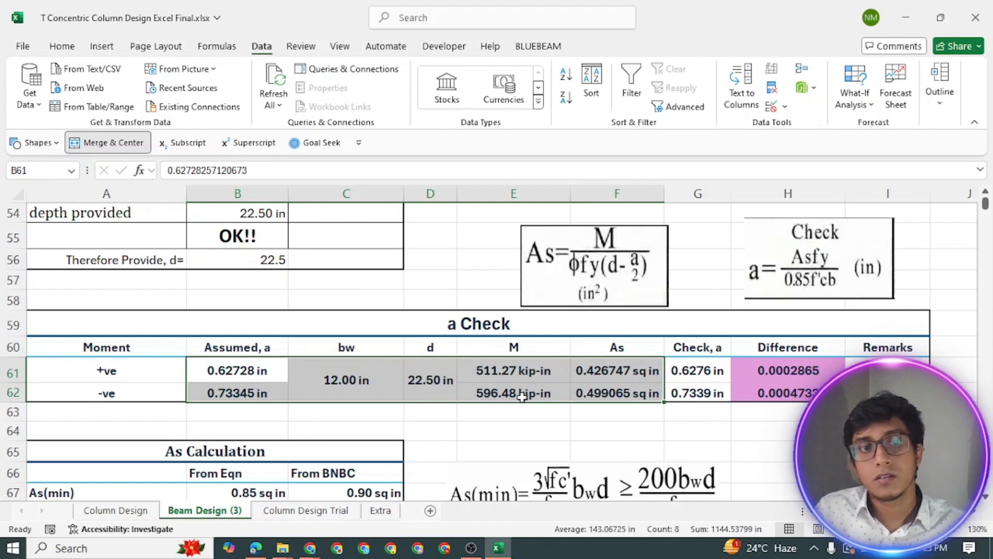
left_click_drag(368, 371, 643, 377)
left_click(691, 369)
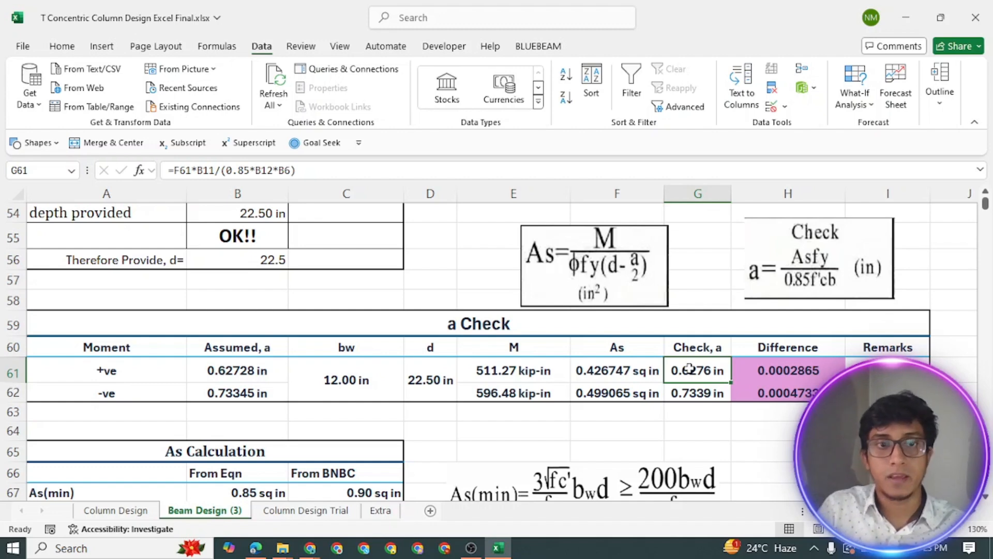
left_click(250, 366)
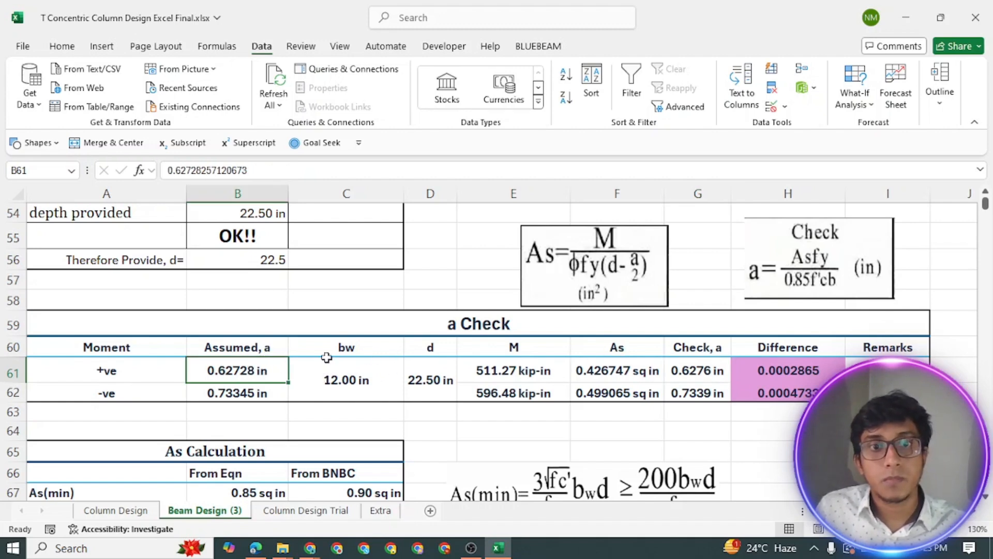
left_click_drag(328, 365, 642, 366)
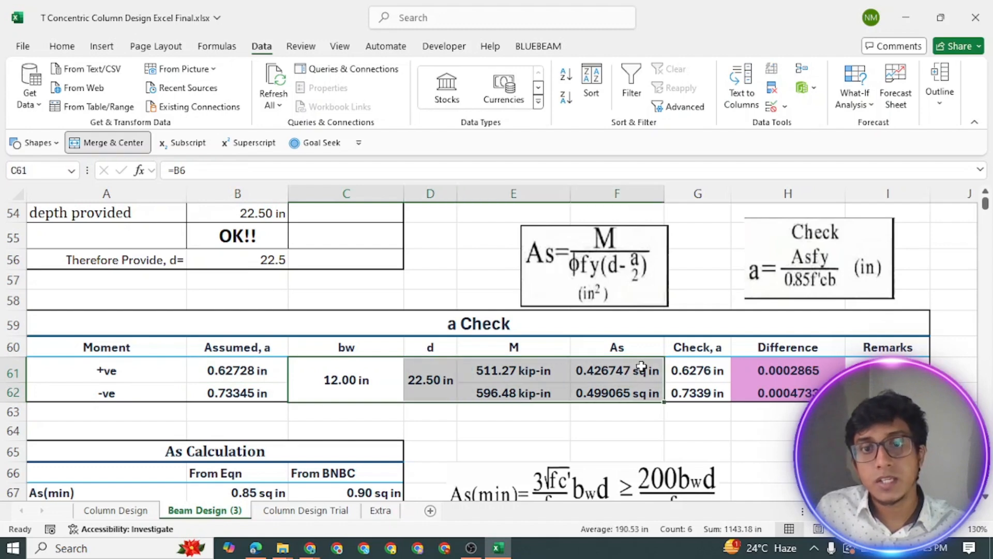
left_click(692, 370)
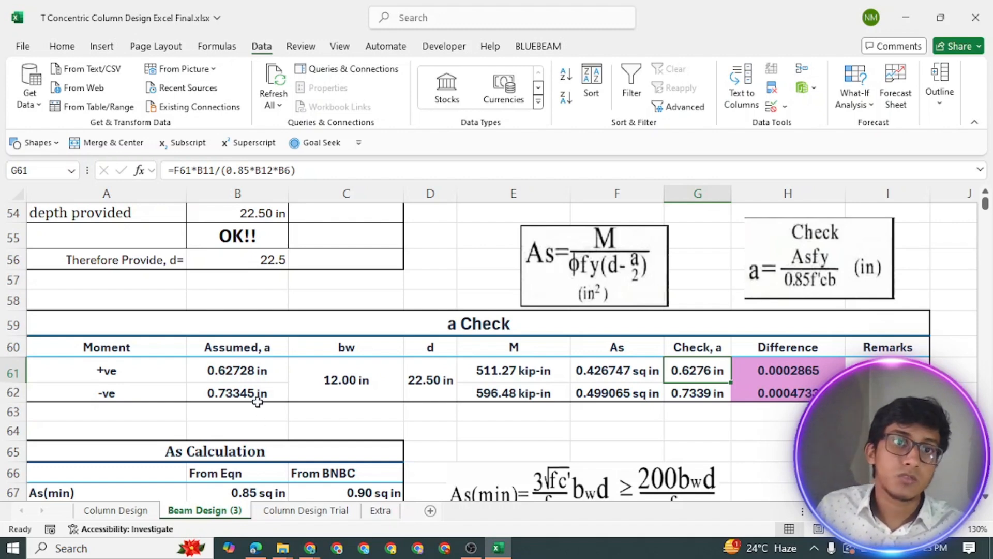
Step: Set the +ve row's Assumed, a in B61 to 0.8 and compare it with the Check, a value in G61
left_click(245, 370)
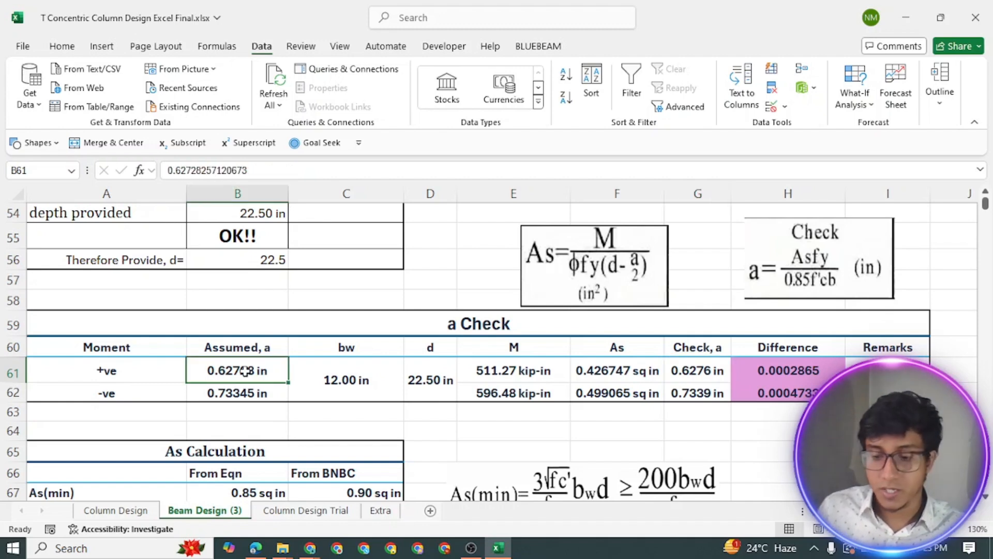
type("0.")
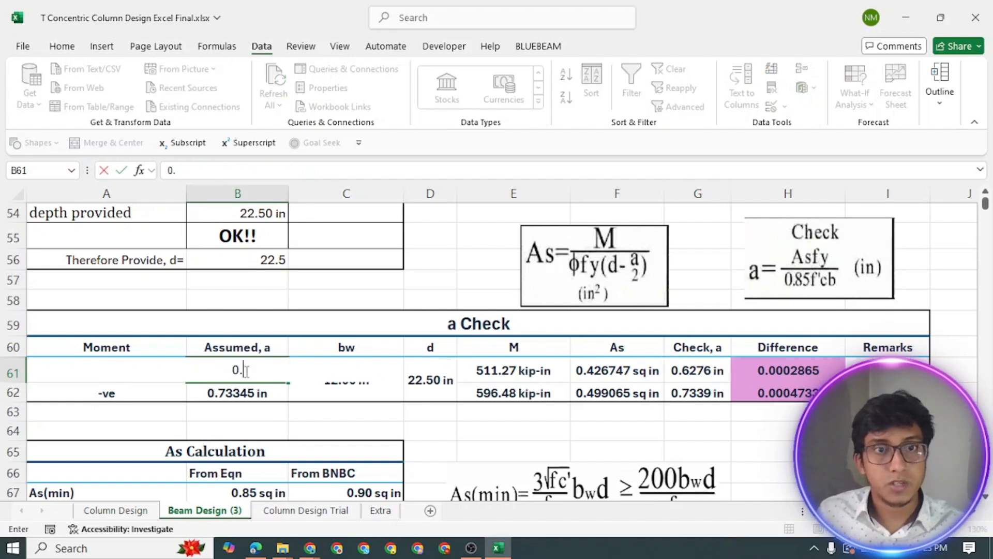
type("8")
key("Return")
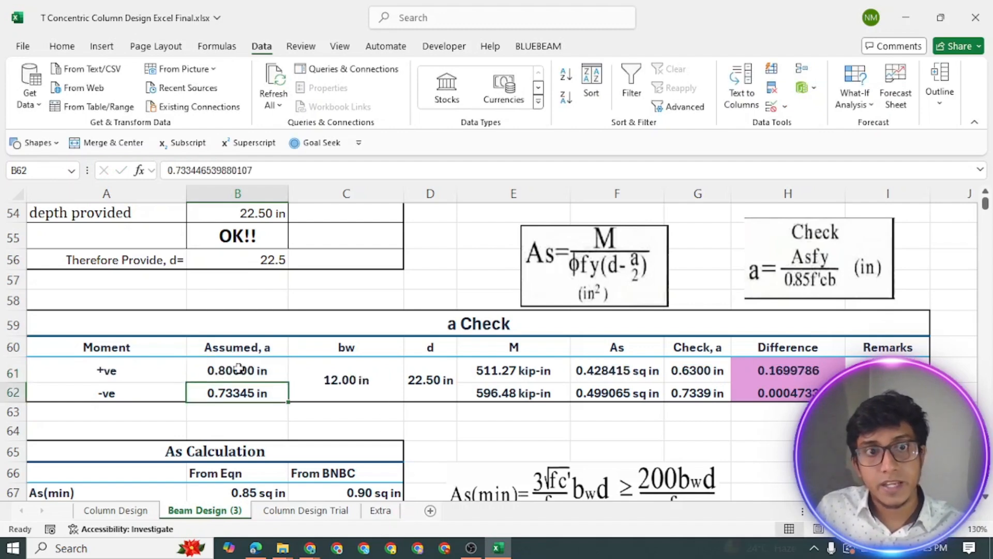
left_click(238, 368)
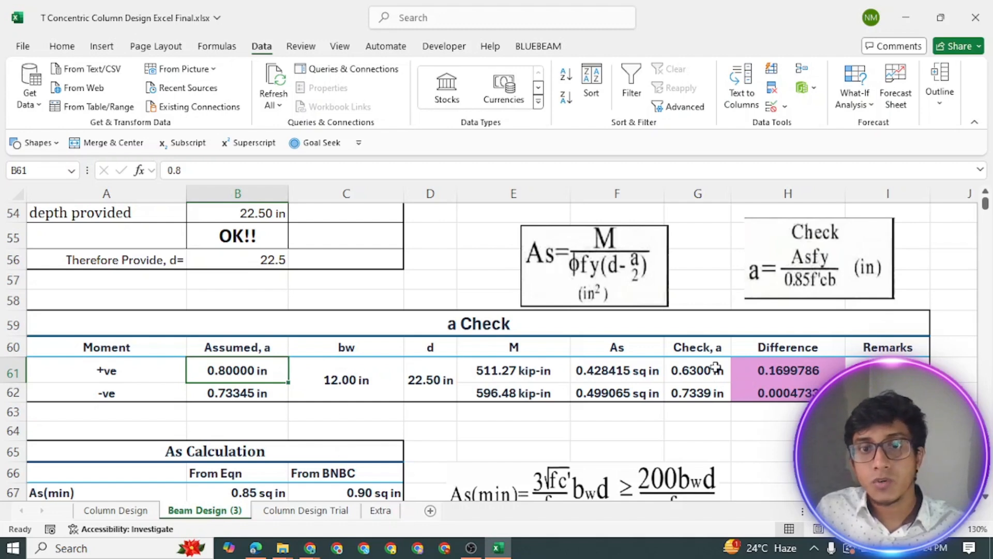
left_click(683, 371)
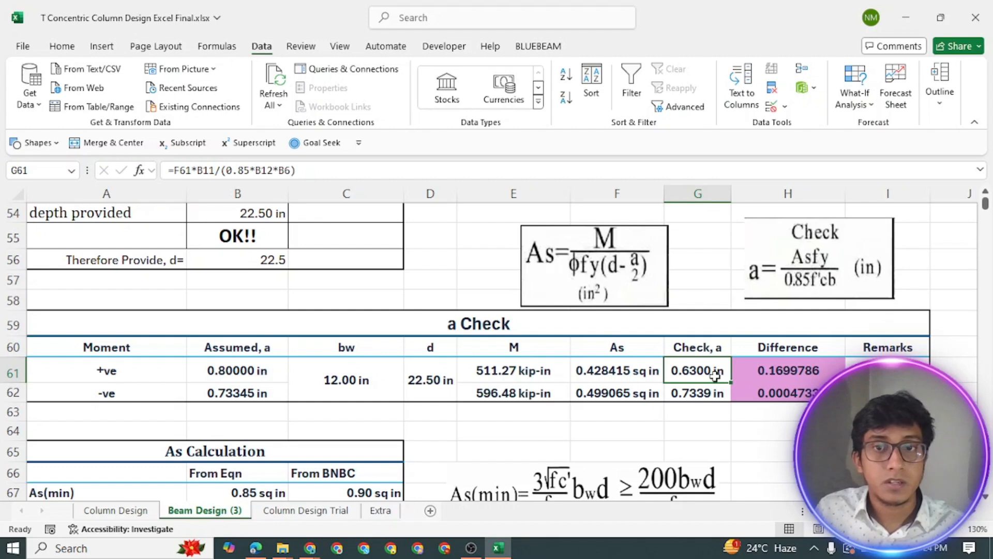
Step: Start a Goal Seek what-if analysis with the +ve row's Difference cell H61 as the set cell
left_click(781, 369)
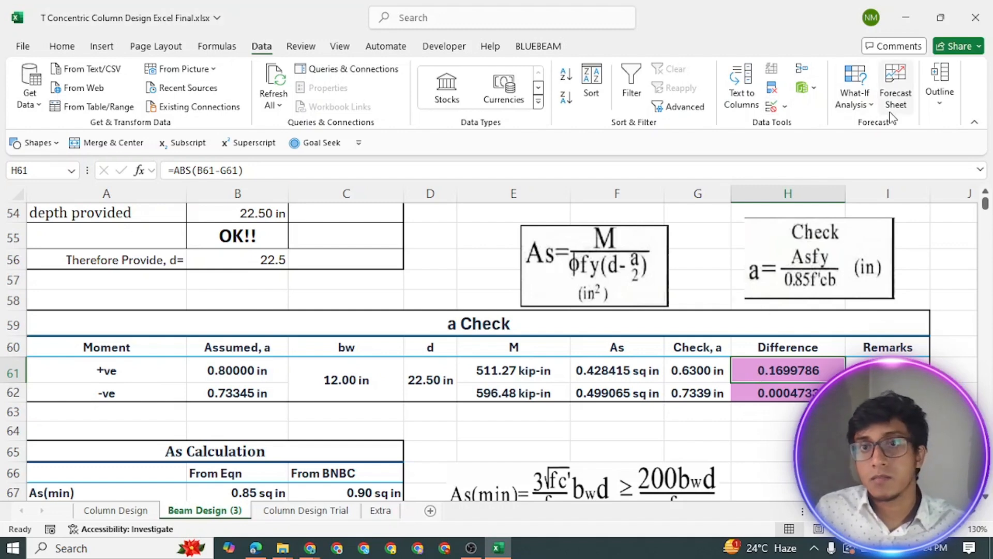
left_click(855, 99)
left_click(866, 145)
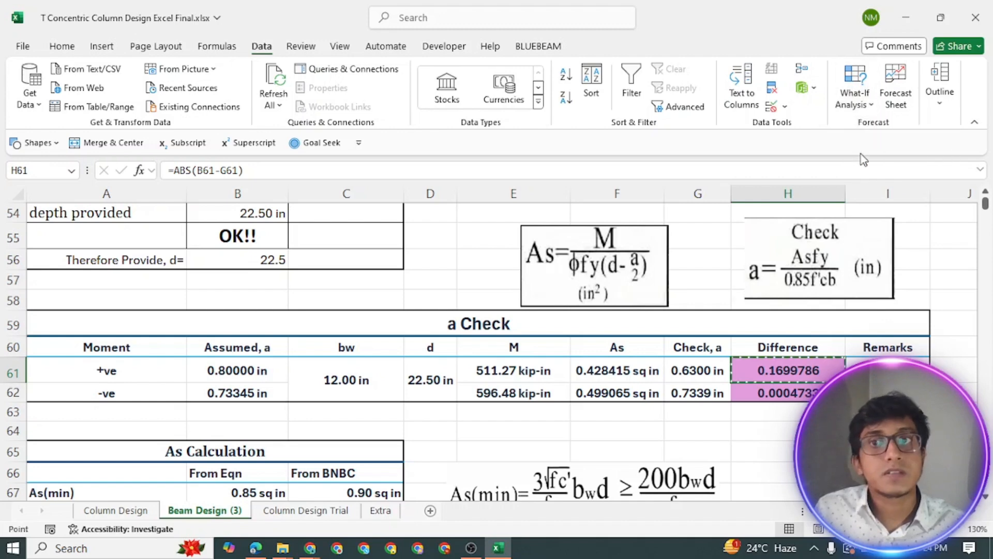
left_click_drag(543, 305, 393, 215)
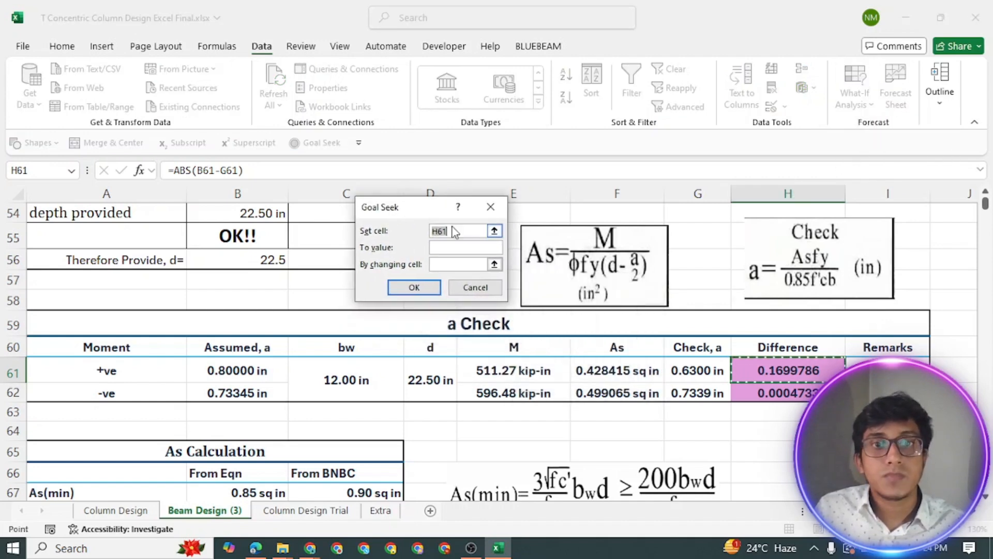
left_click(495, 232)
left_click(768, 370)
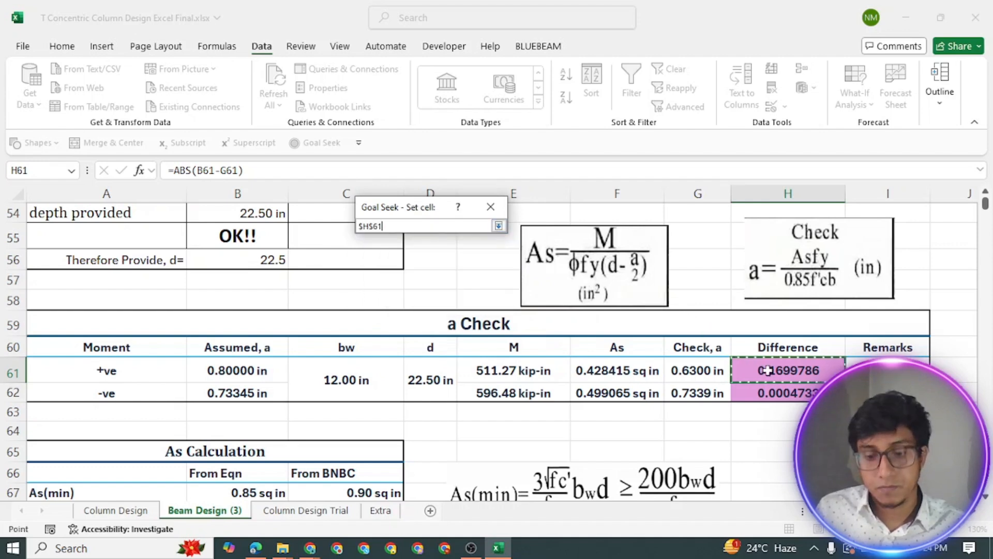
key("Return")
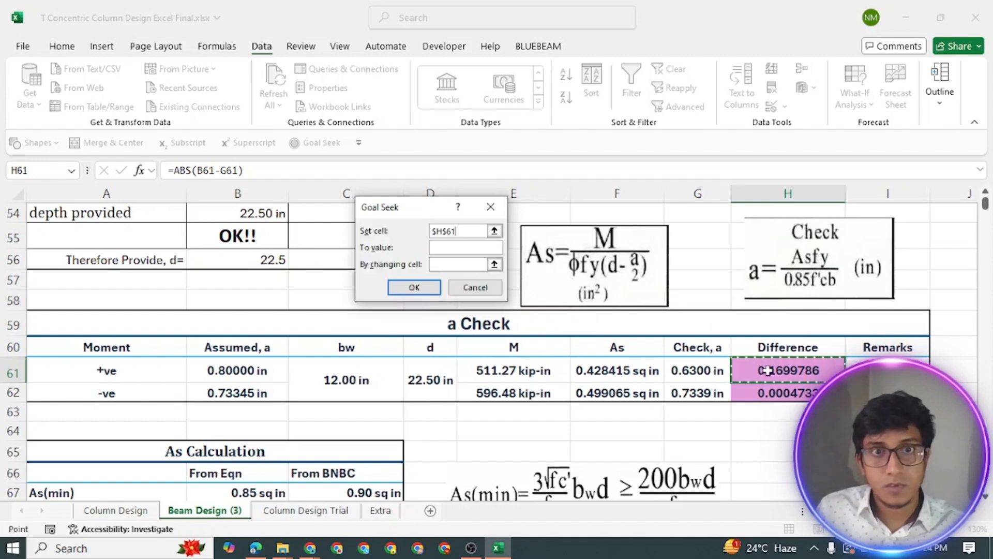
Step: Goal seek the Difference to a value of 0 by changing the Assumed, a cell B61, and keep the solution
left_click(469, 252)
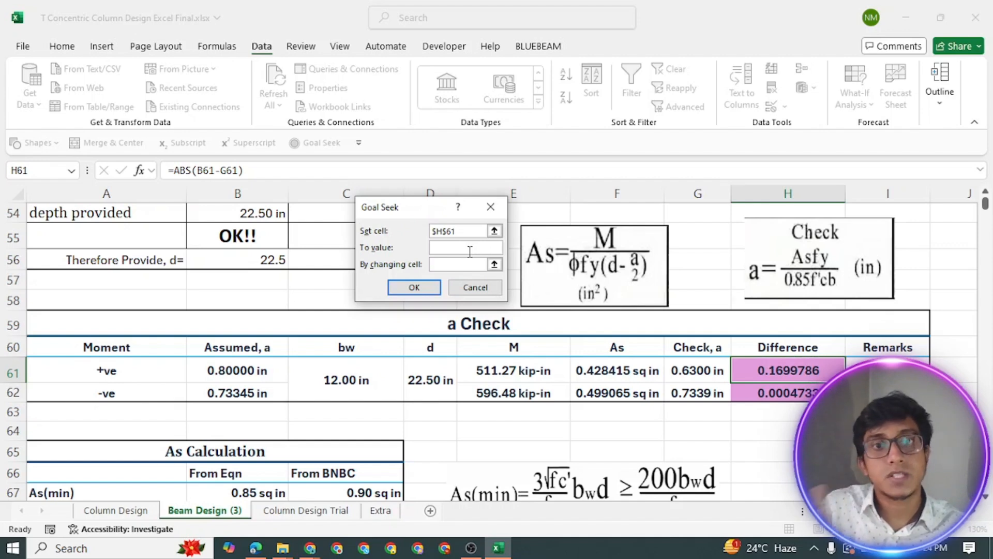
type("0")
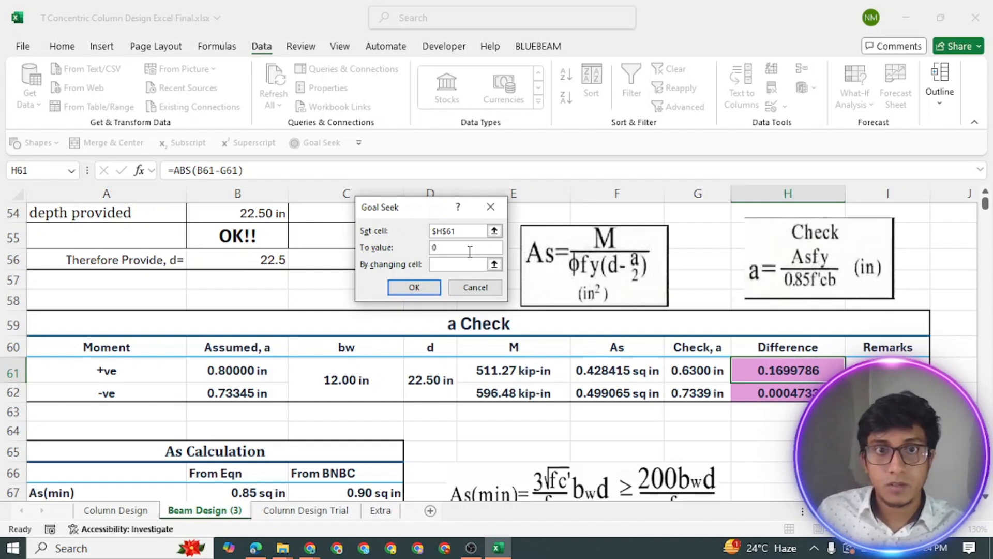
left_click(494, 265)
left_click(233, 368)
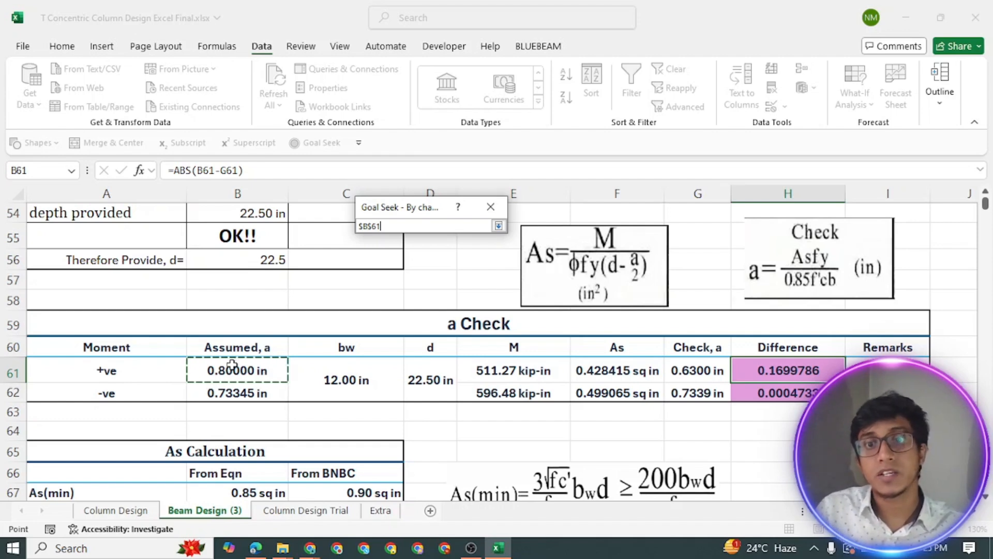
key("Return")
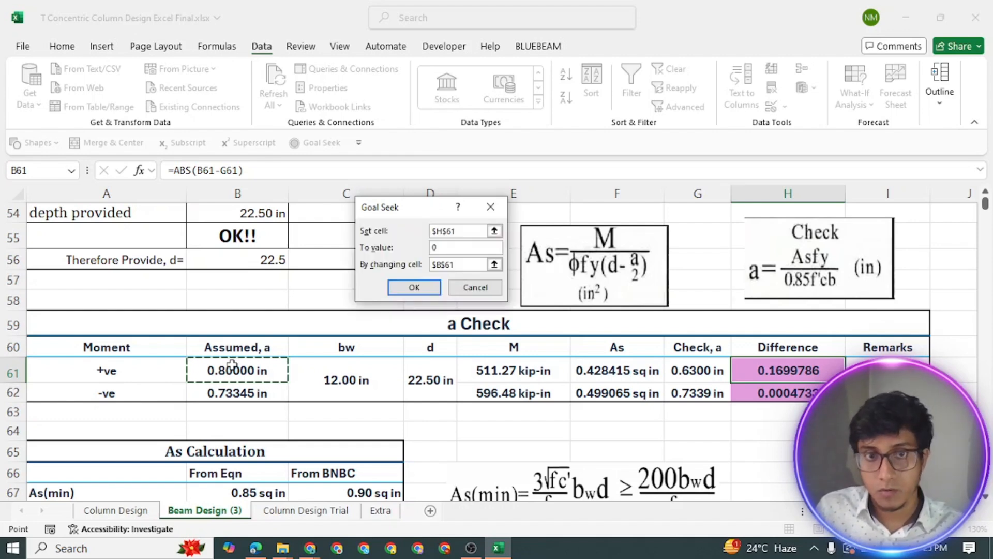
left_click(426, 291)
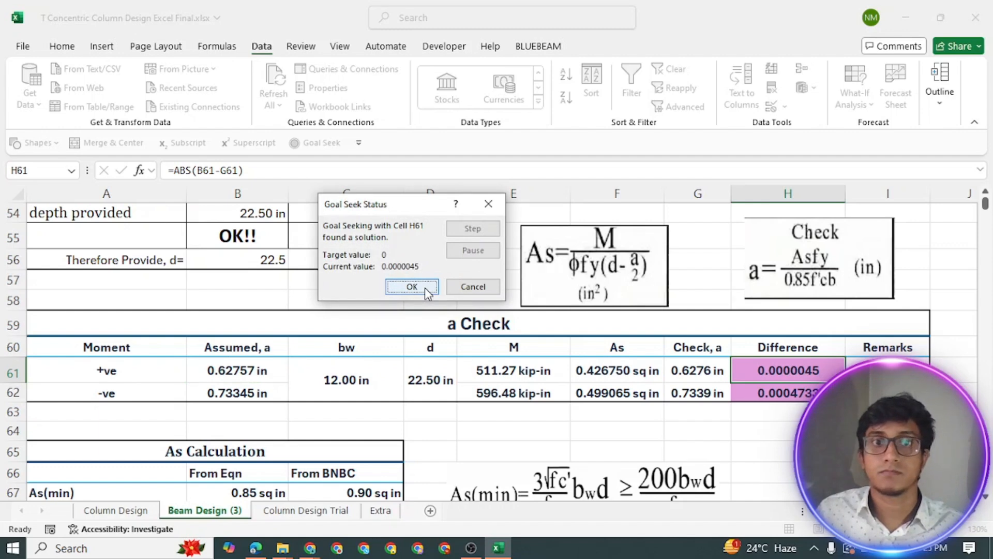
left_click(412, 287)
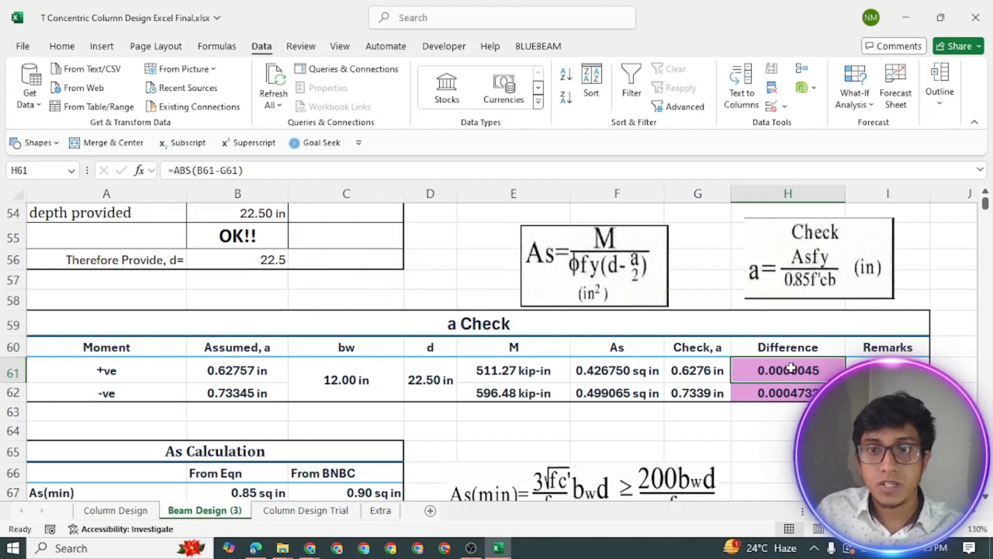
Step: Compare the solved Assumed, a in B61 with the Check, a value in G61 for the +ve moment
left_click(695, 376)
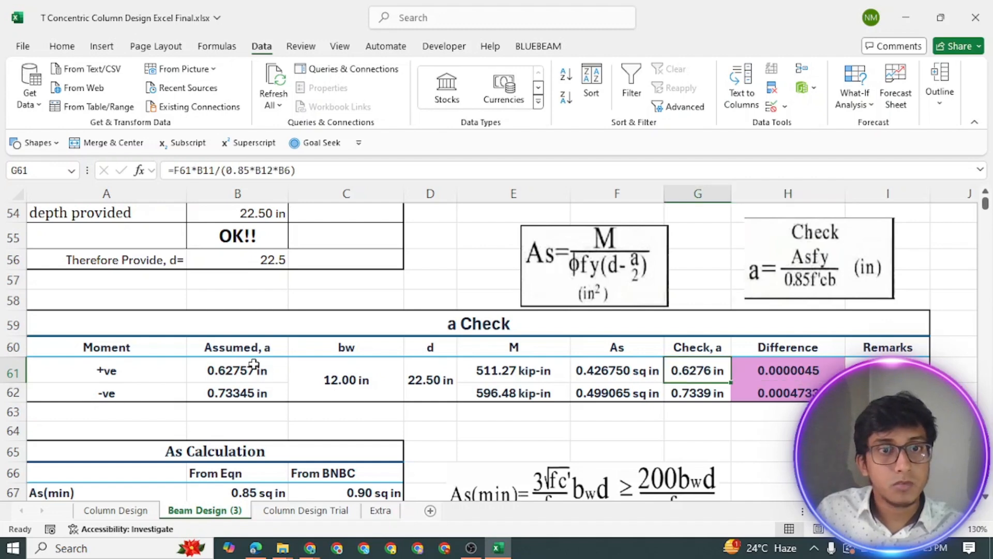
left_click(235, 371)
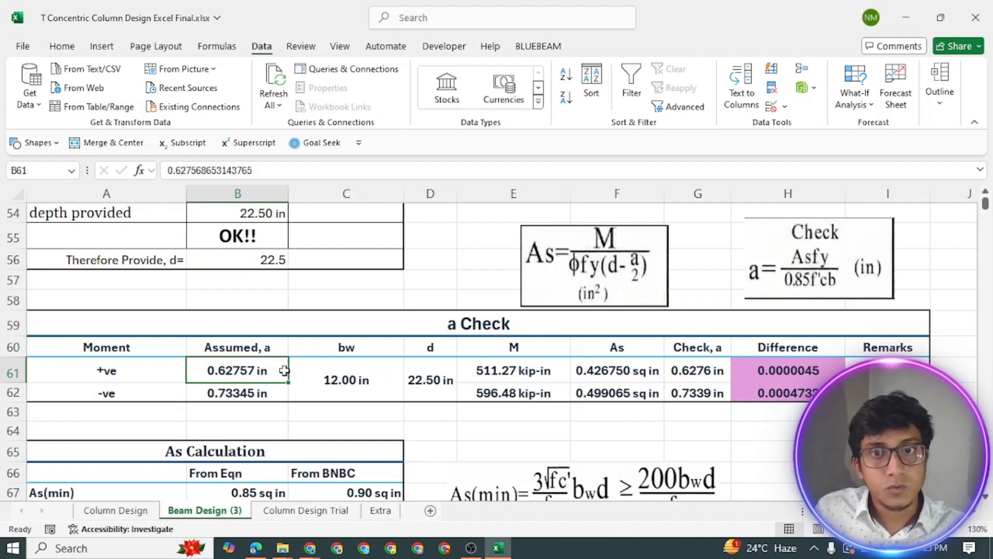
left_click(700, 373)
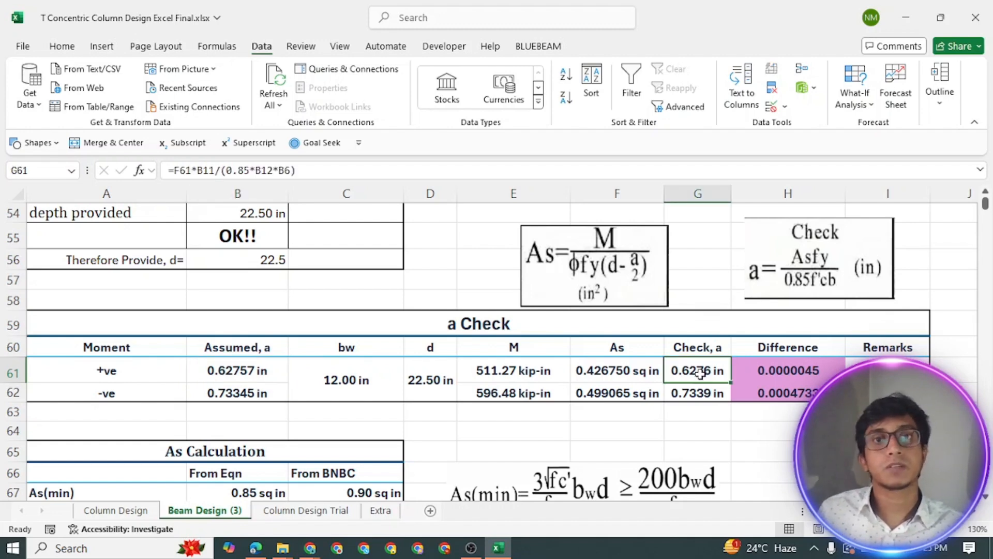